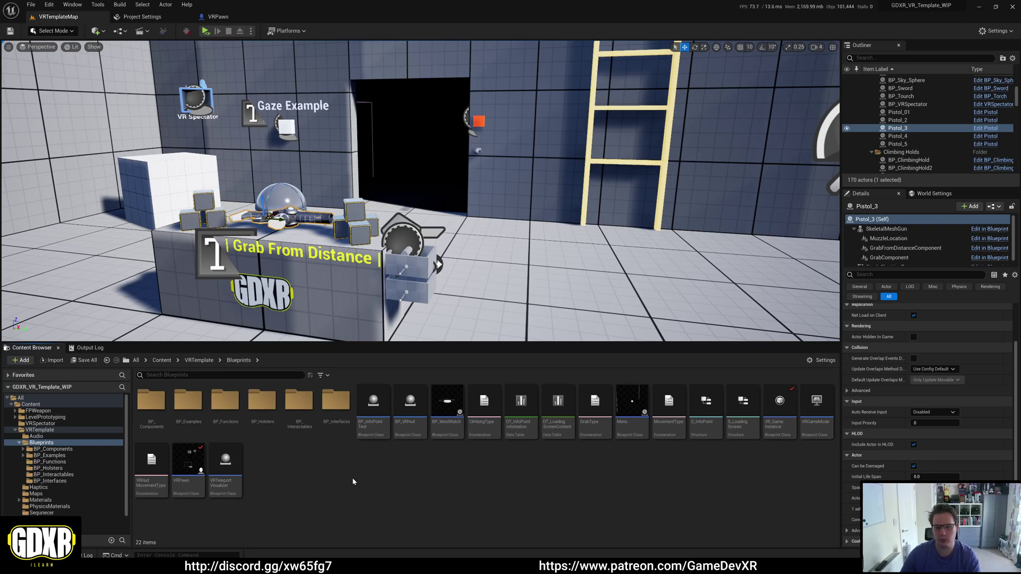
# - Open the VRPawn asset from the Content Browser in the Blueprint editor
pyautogui.doubleClick(187, 489)
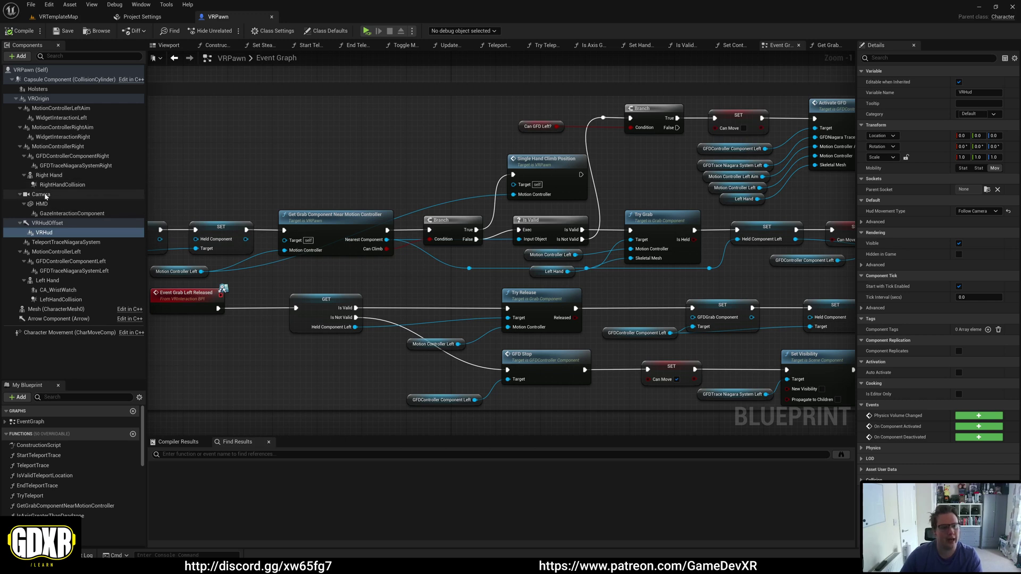
# - Show VRPawn in the 3D Viewport and list the VRHud's Hud Movement Type options, currently Follow Camera
pyautogui.click(42, 222)
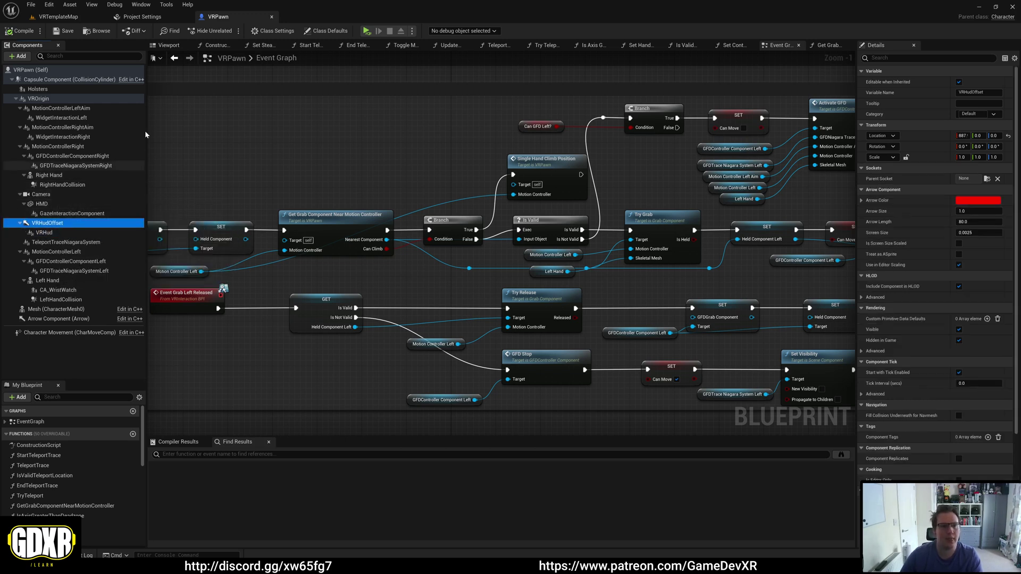
pyautogui.click(169, 46)
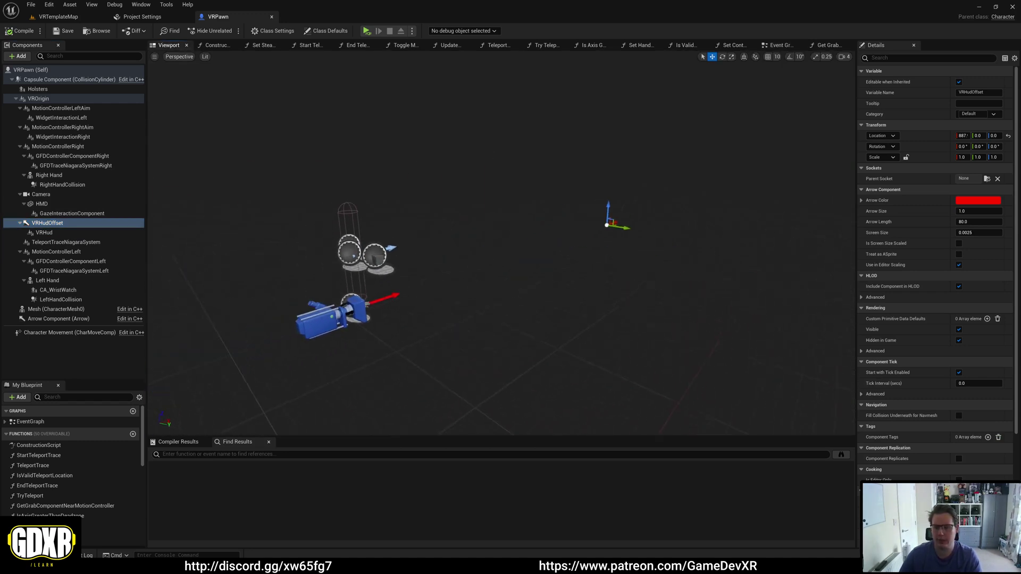
pyautogui.moveTo(564, 306); pyautogui.dragTo(564, 307, button='right')
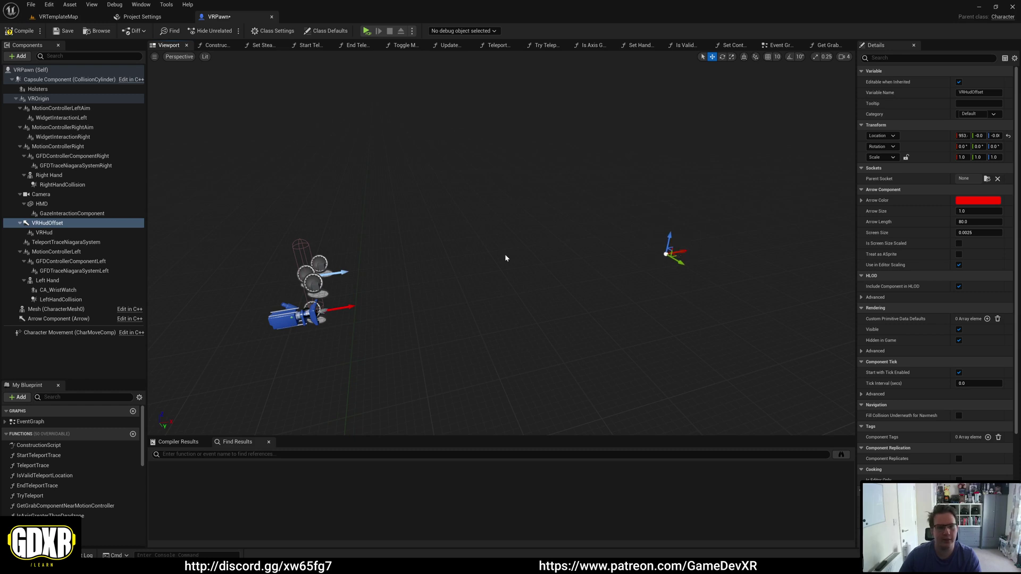
pyautogui.click(50, 235)
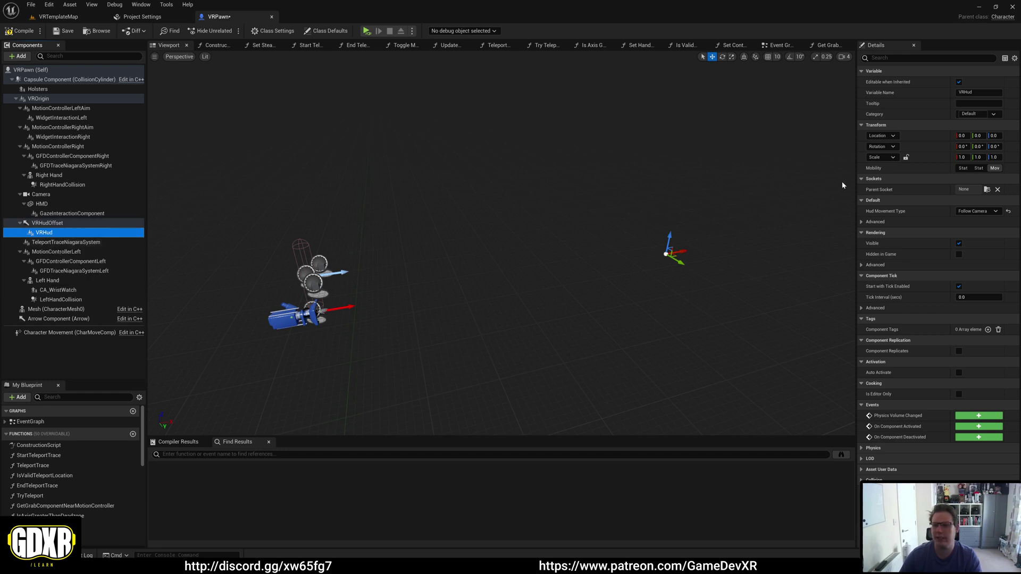
pyautogui.click(977, 211)
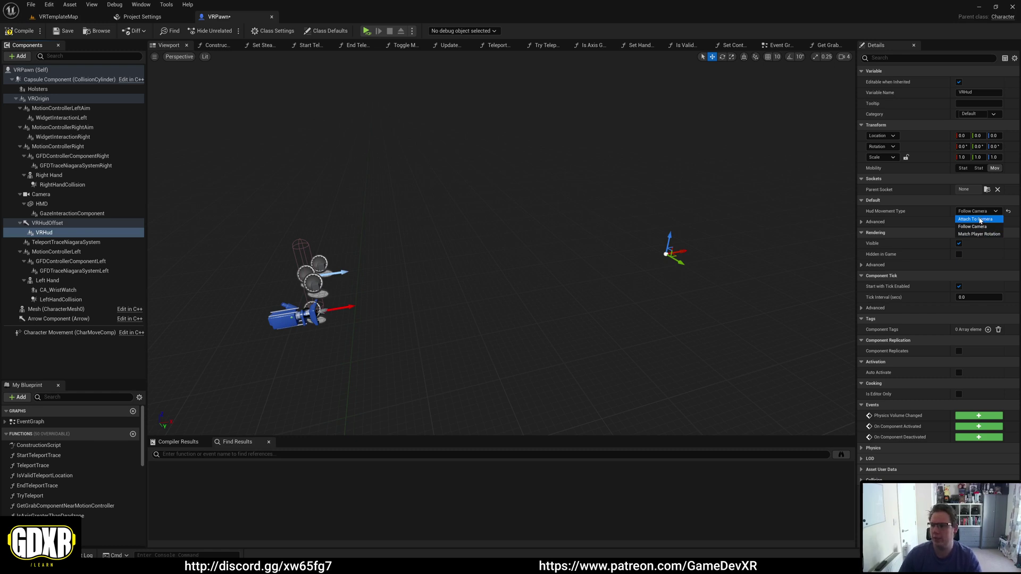
# - Set Hud Movement Type to Attach To Camera, compile and save VRPawn, and start VR Preview
pyautogui.click(979, 219)
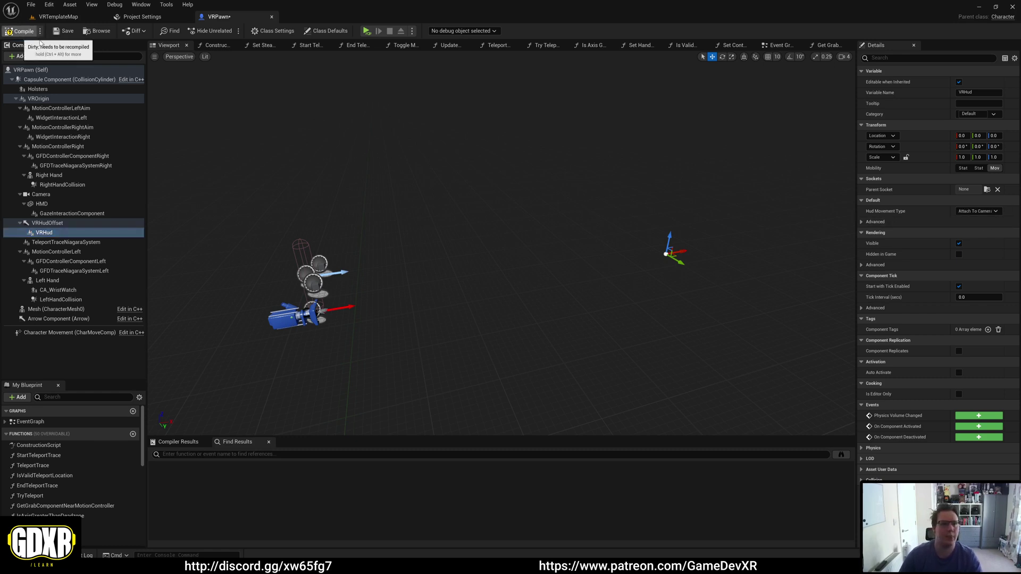
pyautogui.click(22, 31)
pyautogui.click(64, 31)
pyautogui.click(366, 31)
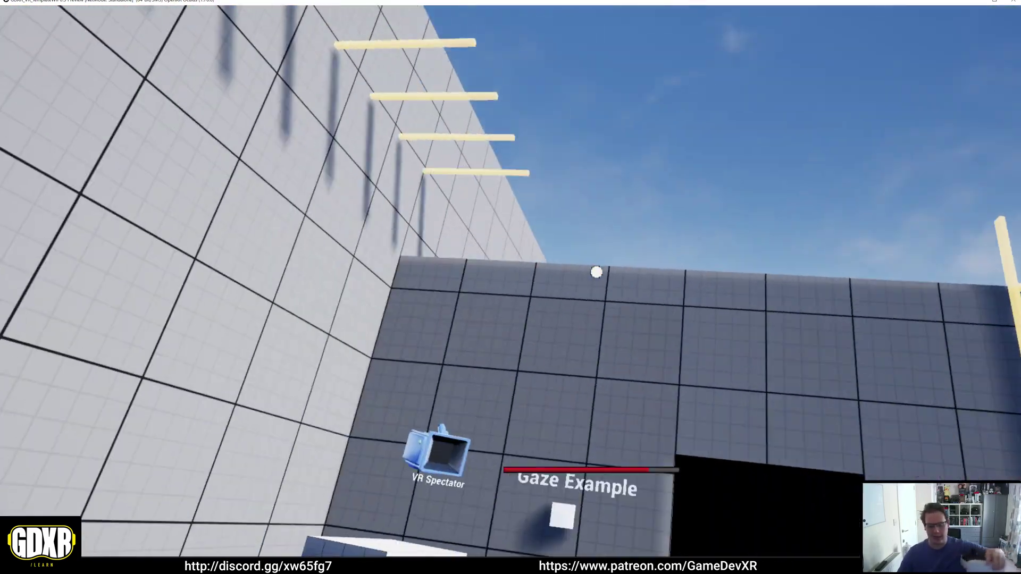
# - Stop the preview, switch Hud Movement Type to Follow Camera, and relaunch VR Preview
pyautogui.press('Escape')
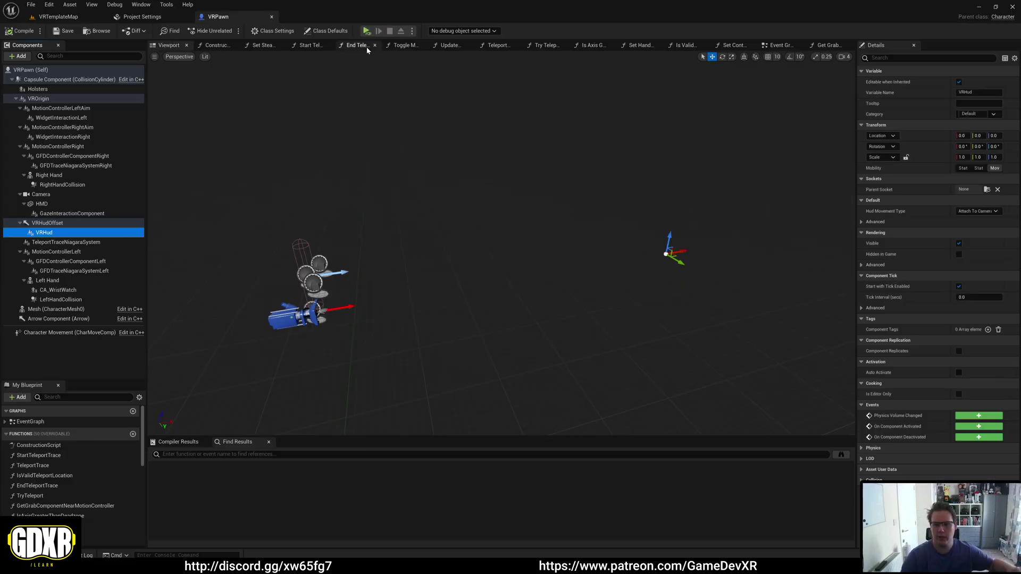
pyautogui.click(978, 211)
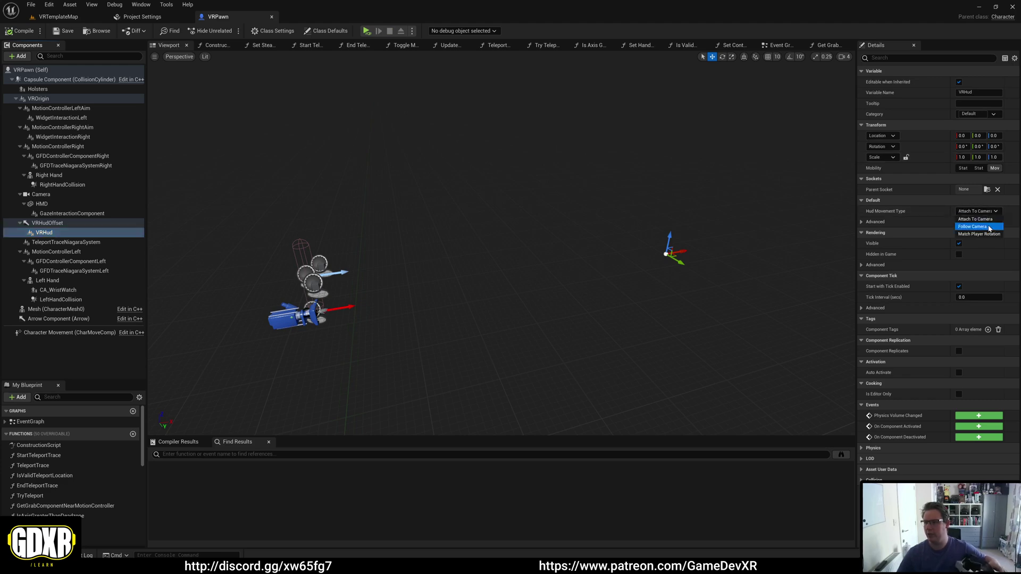
pyautogui.click(976, 228)
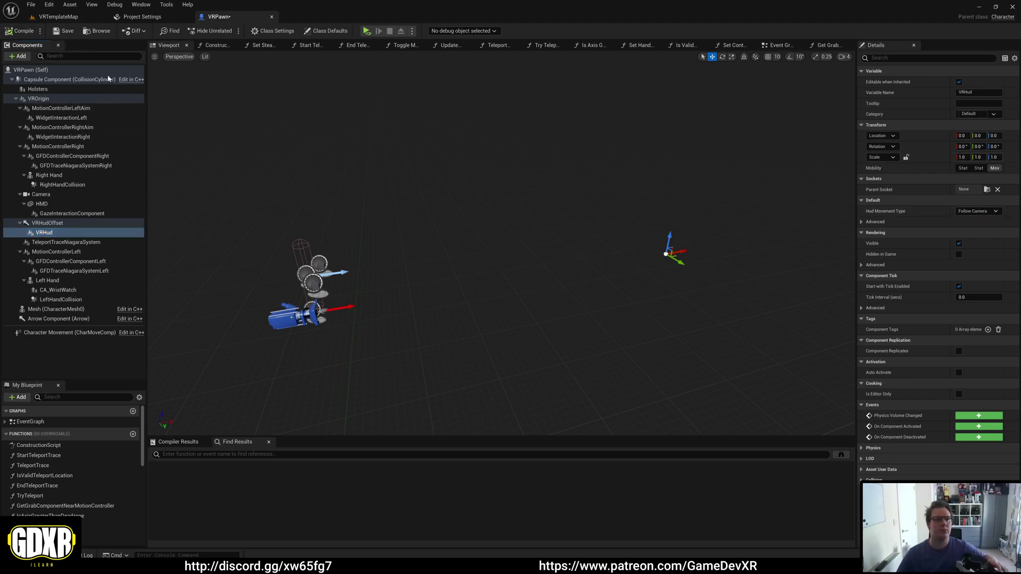
pyautogui.click(361, 32)
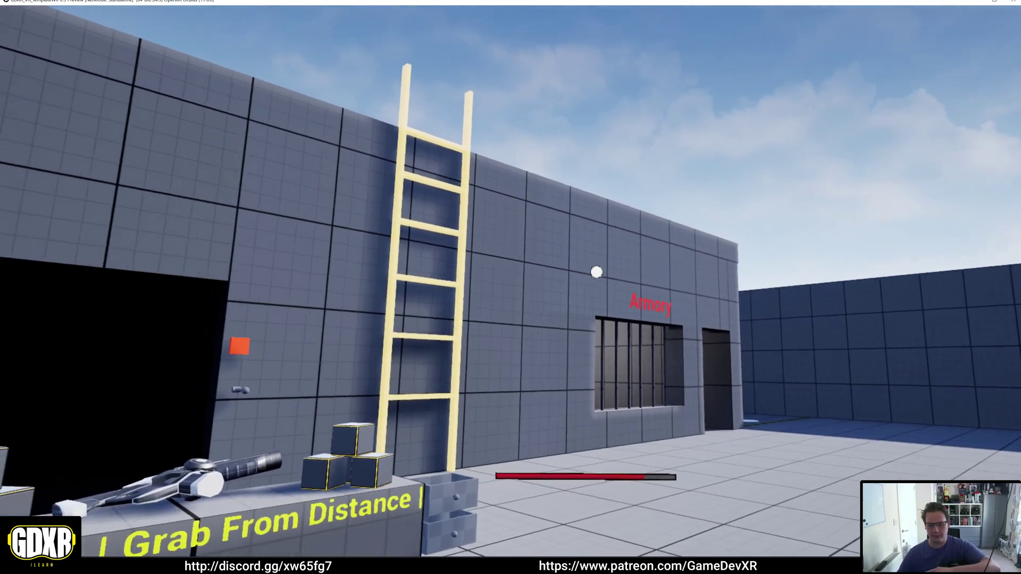
# - Set Hud Movement Type to Match Player Rotation and test it in a VR Preview session
pyautogui.press('Escape')
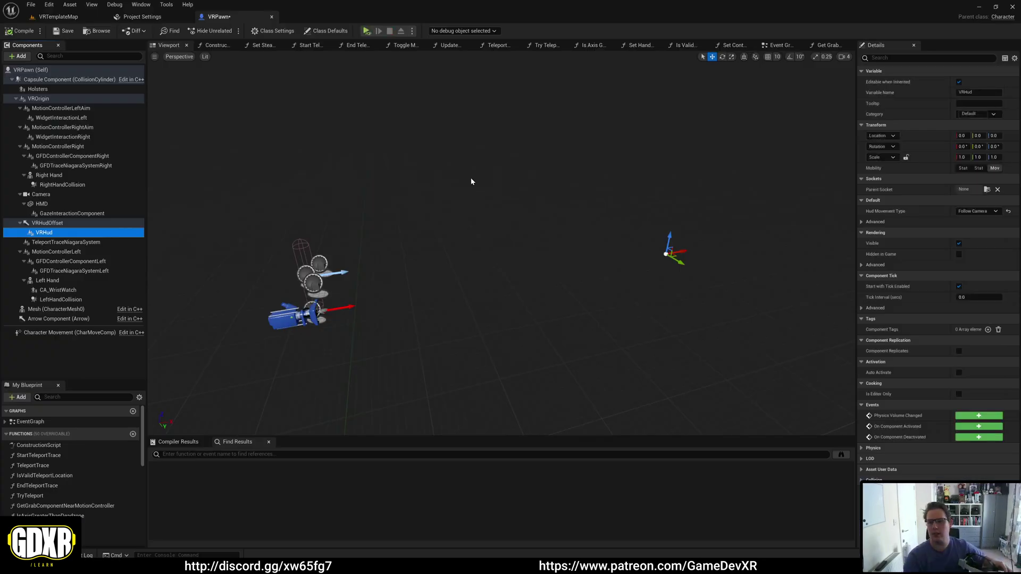
pyautogui.click(971, 212)
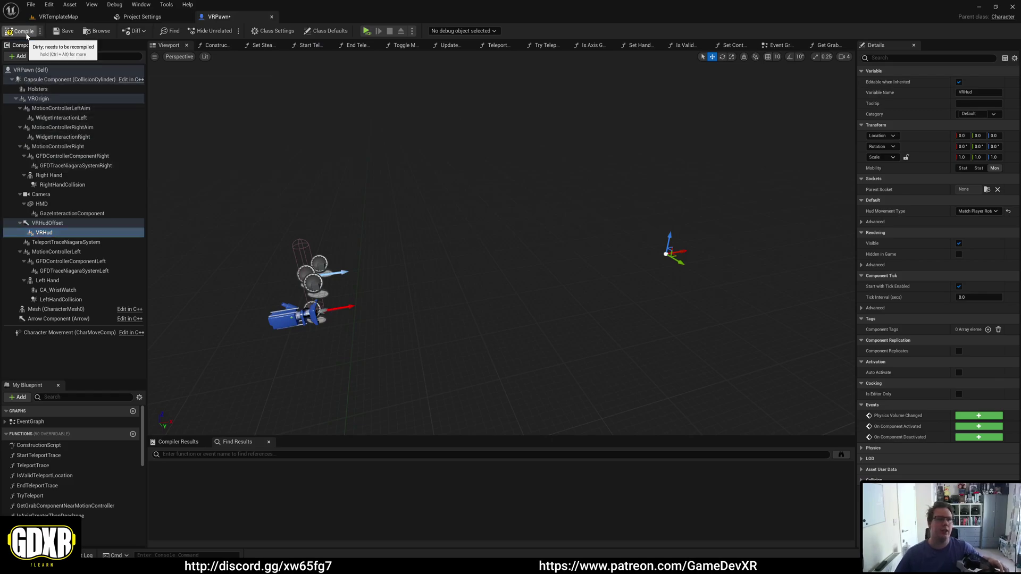
pyautogui.click(367, 30)
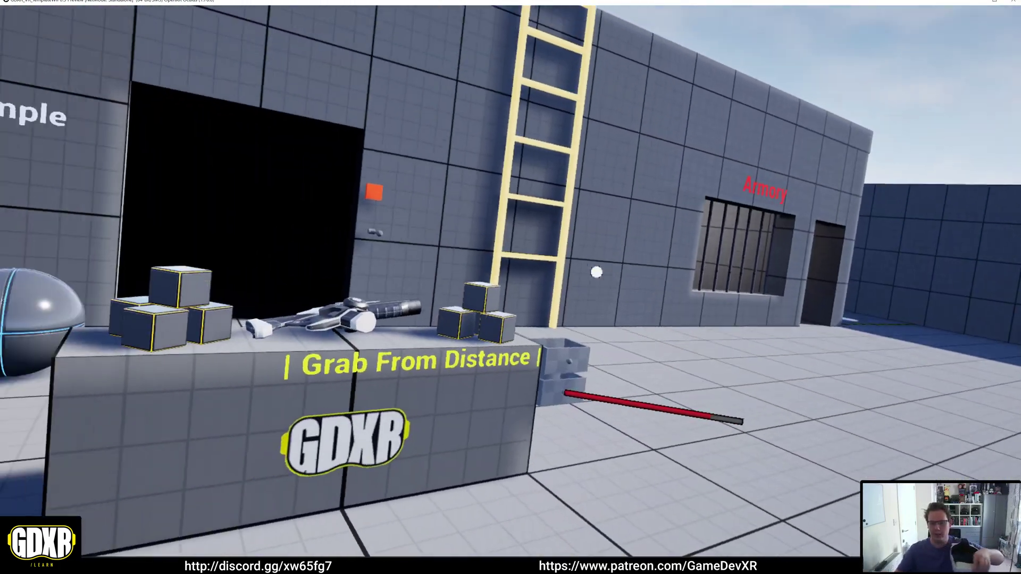
pyautogui.press('Escape')
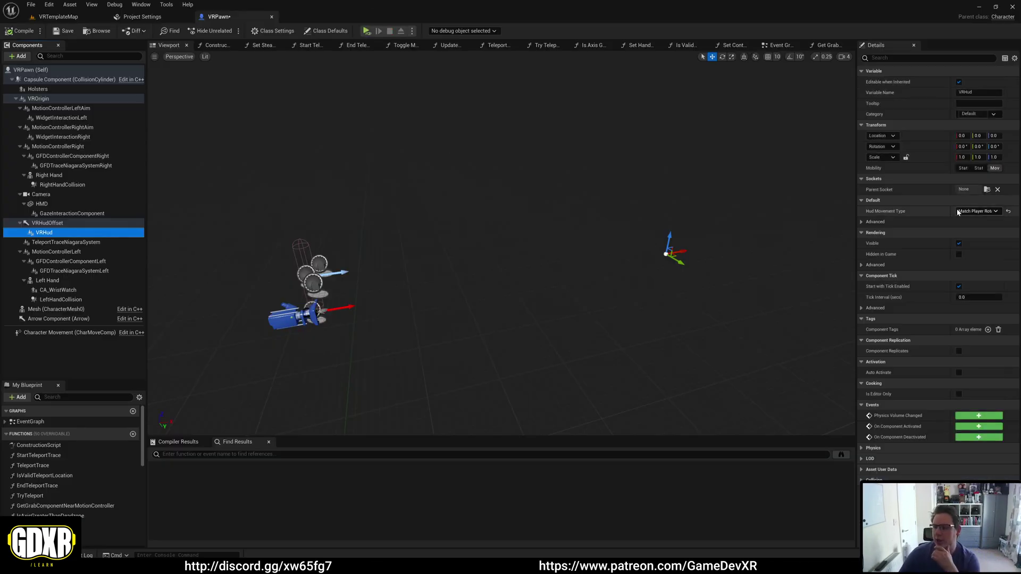
# - Restore Attach To Camera, then delete the VRHud component and run VR Preview without it
pyautogui.click(981, 213)
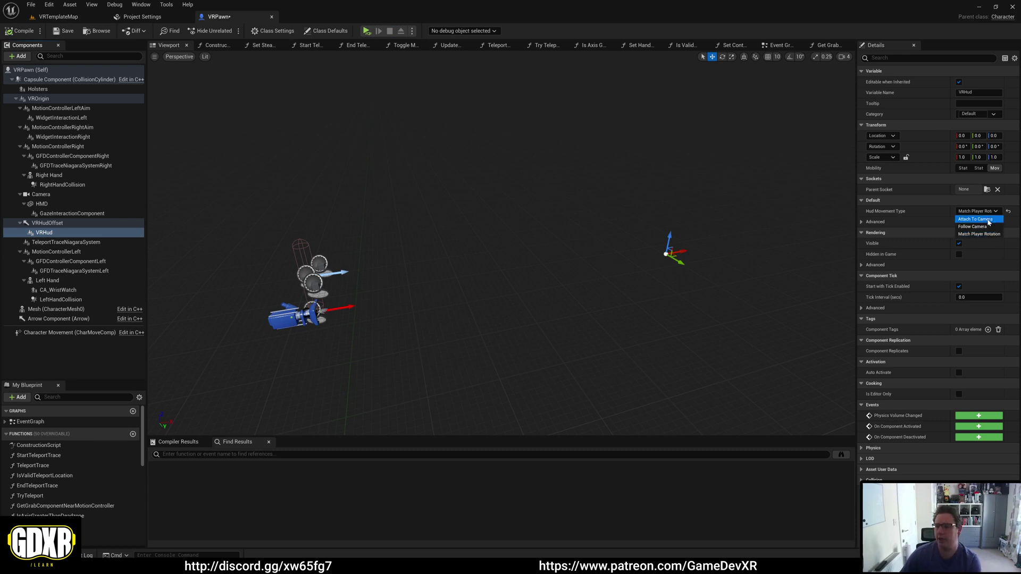
pyautogui.click(987, 220)
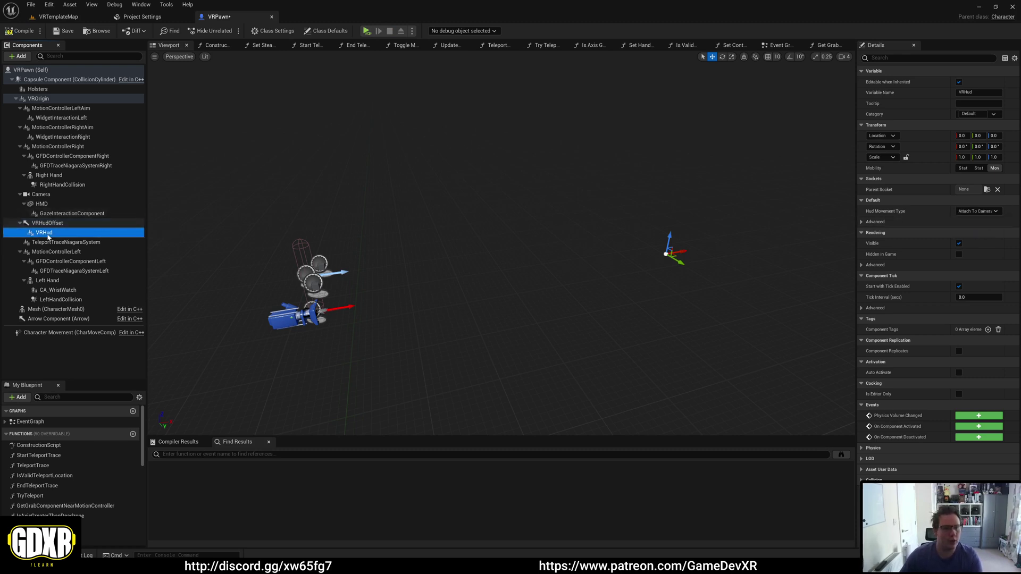
pyautogui.moveTo(47, 233); pyautogui.dragTo(86, 241)
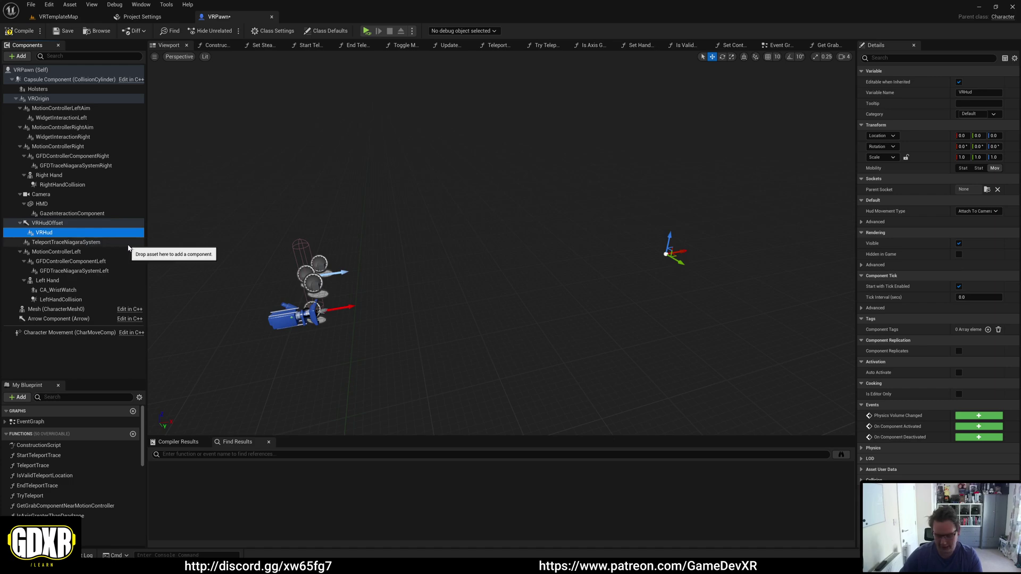
pyautogui.press('Delete')
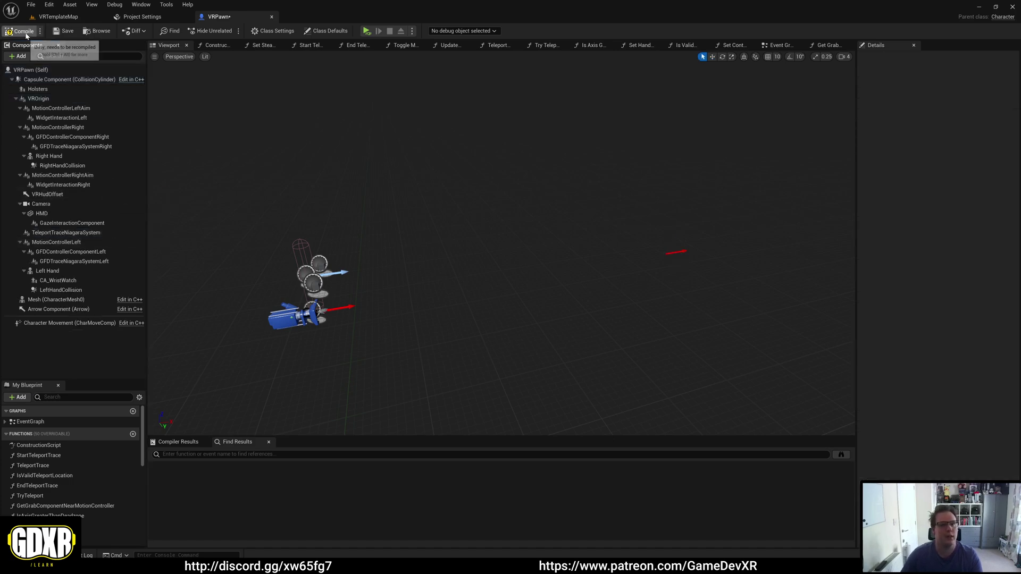
pyautogui.click(372, 32)
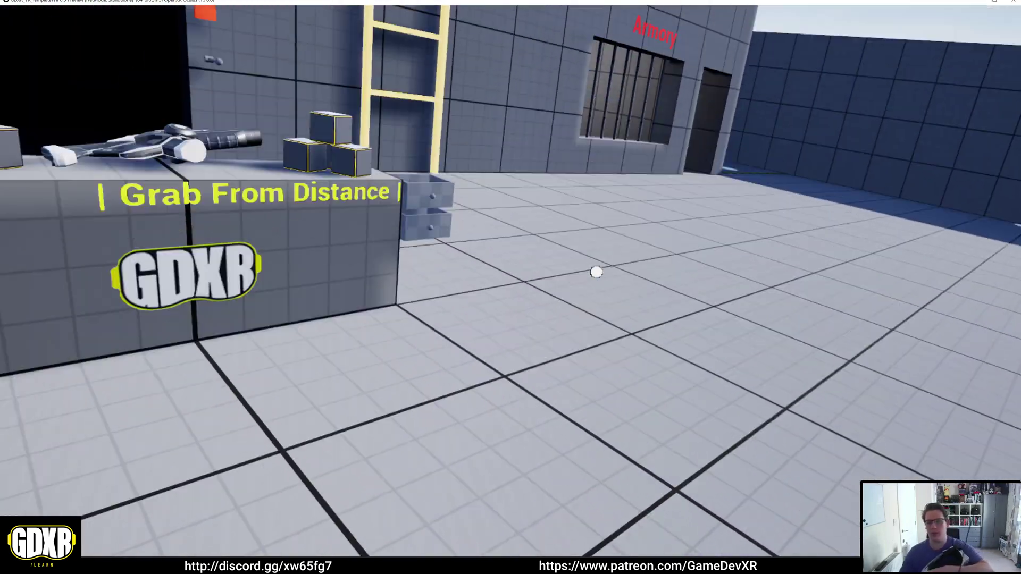
pyautogui.press('Escape')
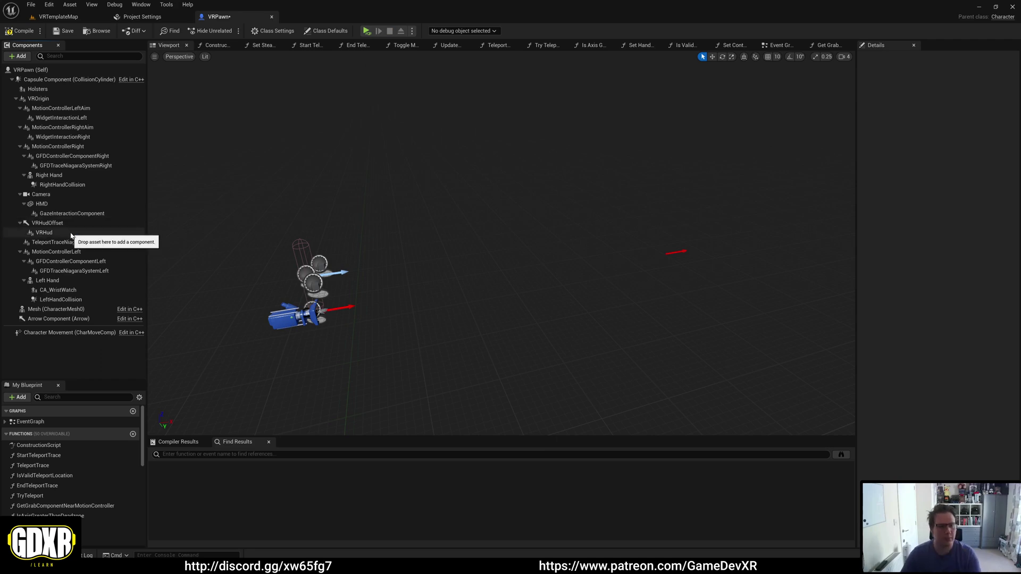
# - Bring back VRHud and open the BP_Components folder in the level editor's Content Browser
pyautogui.click(53, 232)
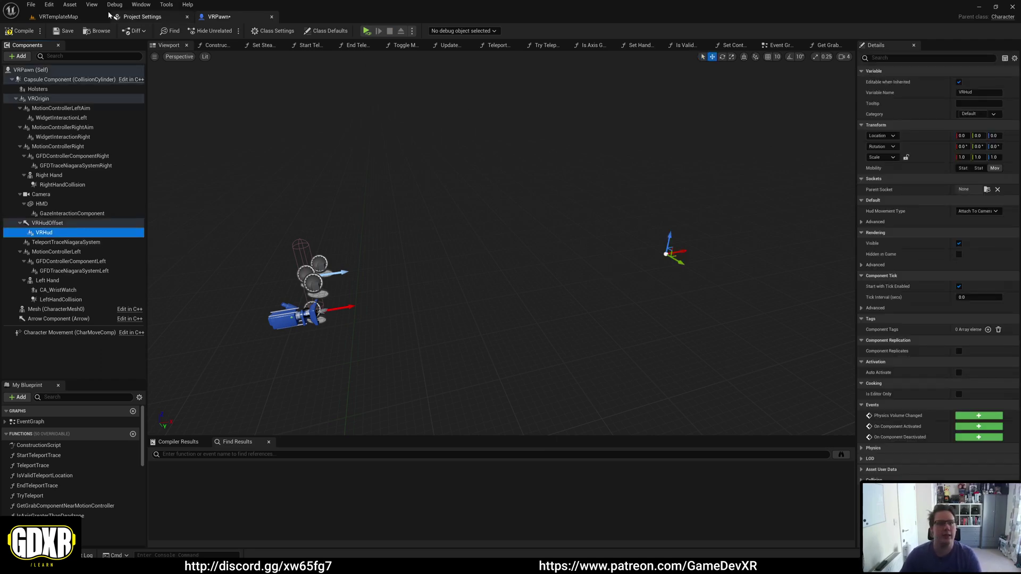
pyautogui.click(58, 17)
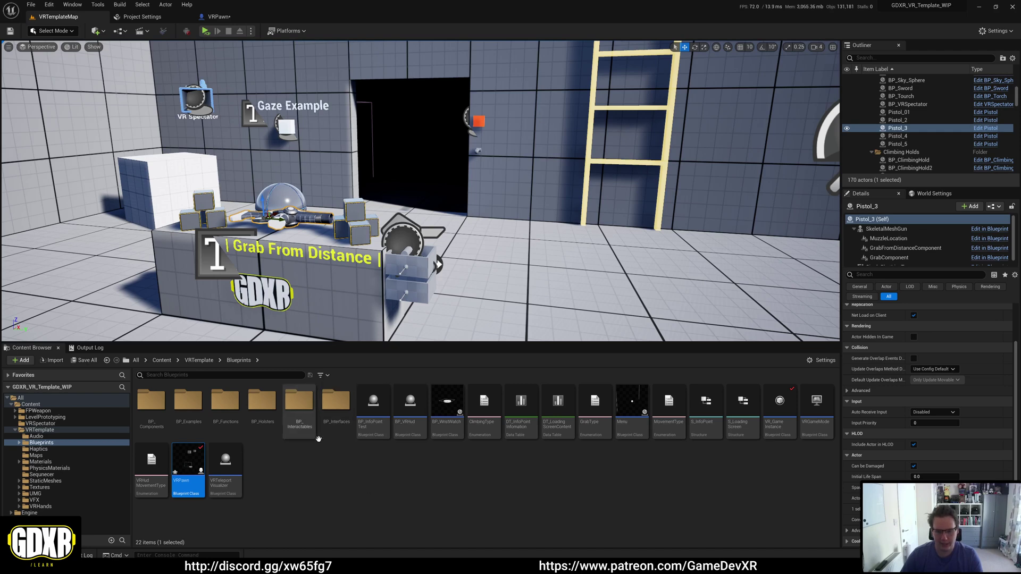
pyautogui.click(156, 408)
pyautogui.doubleClick(156, 408)
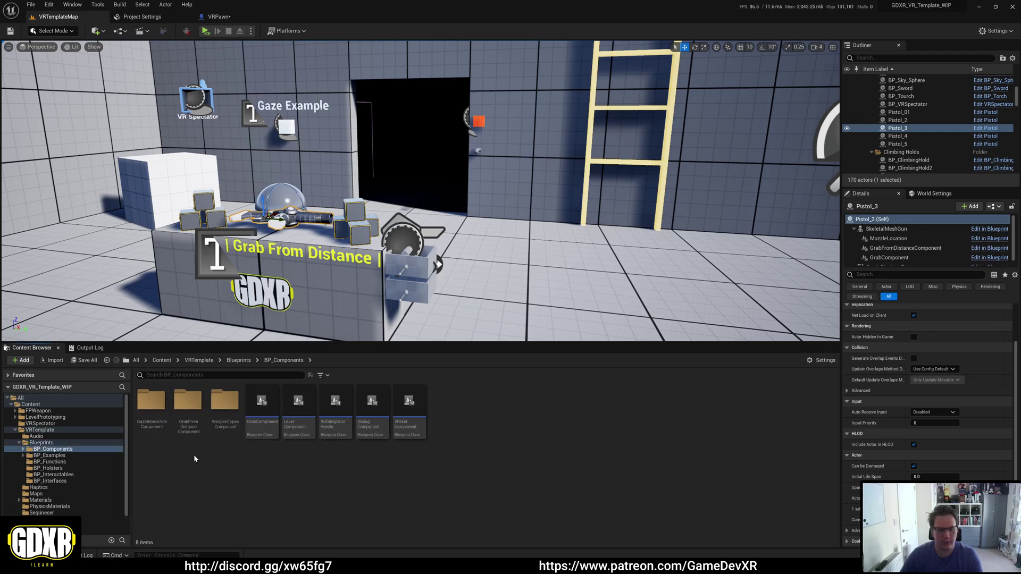
# - Open VRHudComponent and navigate its Event Graph to the Event Begin Play and SpawnActor BP VRHud nodes
pyautogui.doubleClick(410, 405)
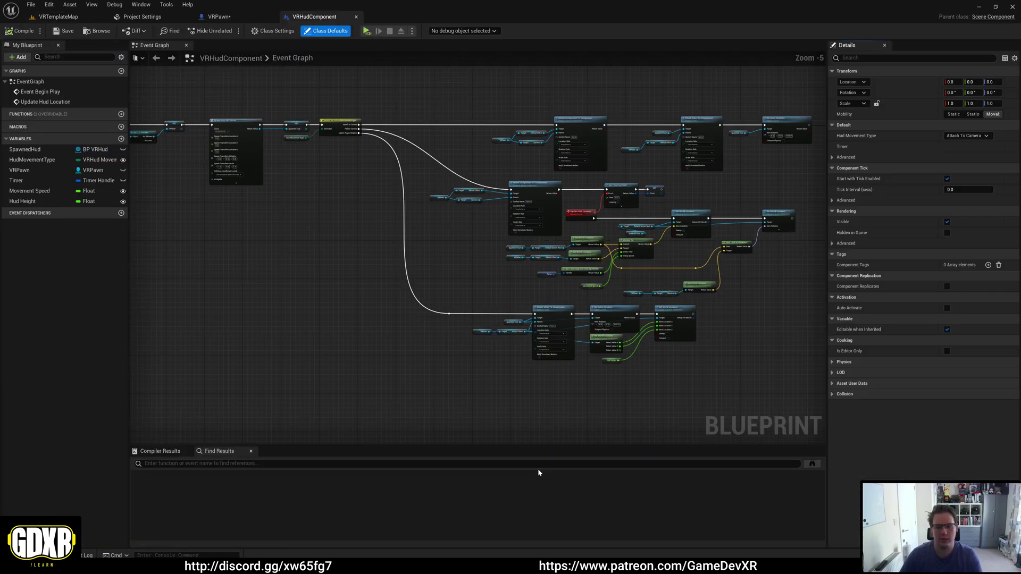
pyautogui.moveTo(262, 263); pyautogui.dragTo(420, 316, button='right')
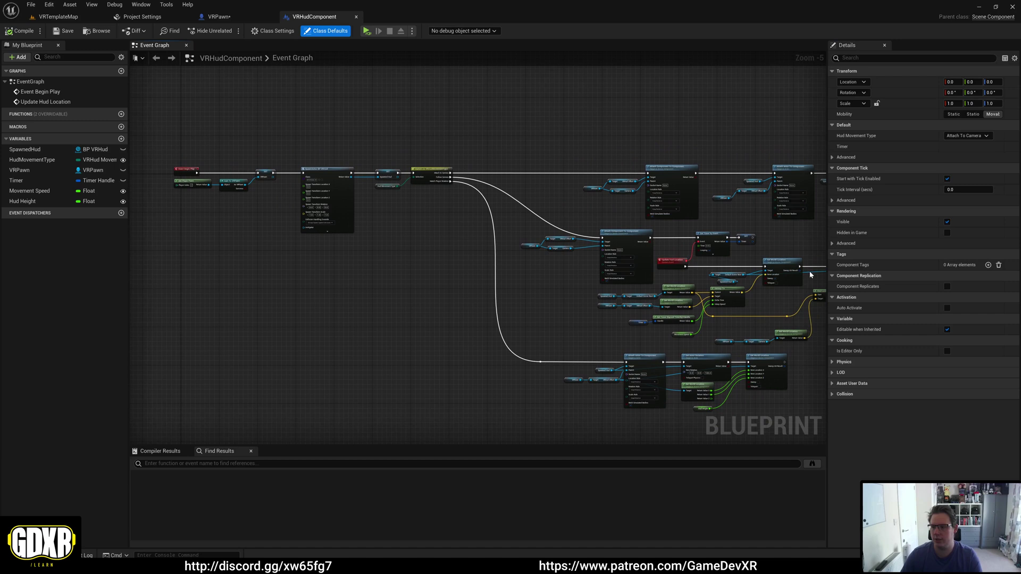
pyautogui.moveTo(825, 251); pyautogui.dragTo(907, 251)
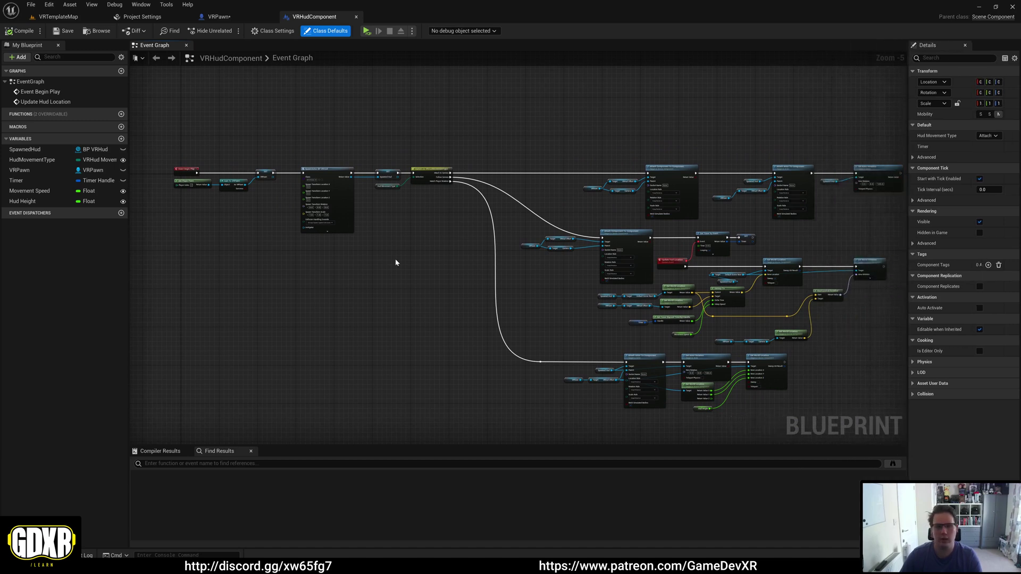
pyautogui.moveTo(227, 187); pyautogui.dragTo(333, 203, button='right')
pyautogui.scroll(5, 334, 203)
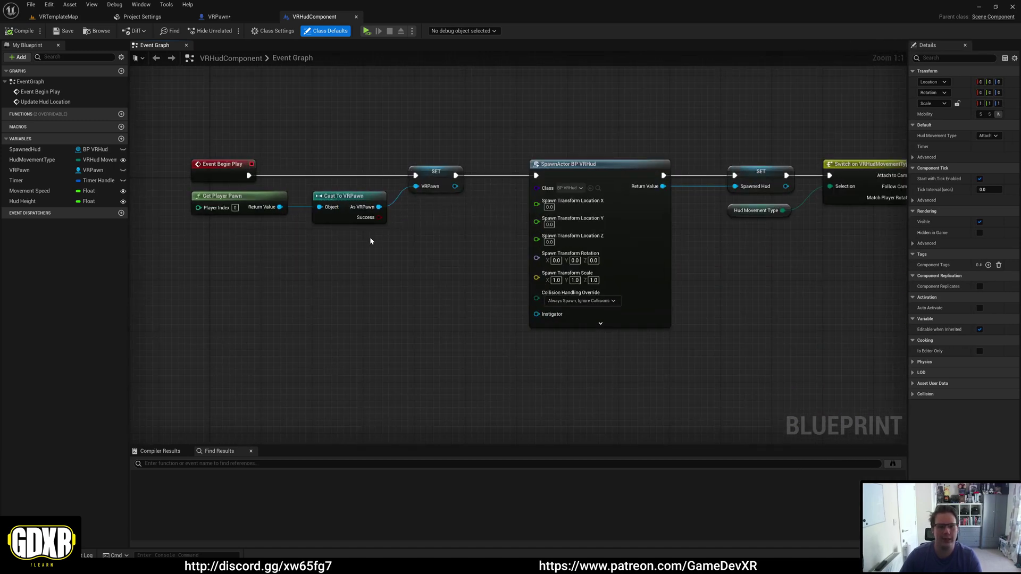
pyautogui.moveTo(439, 225); pyautogui.dragTo(270, 231, button='right')
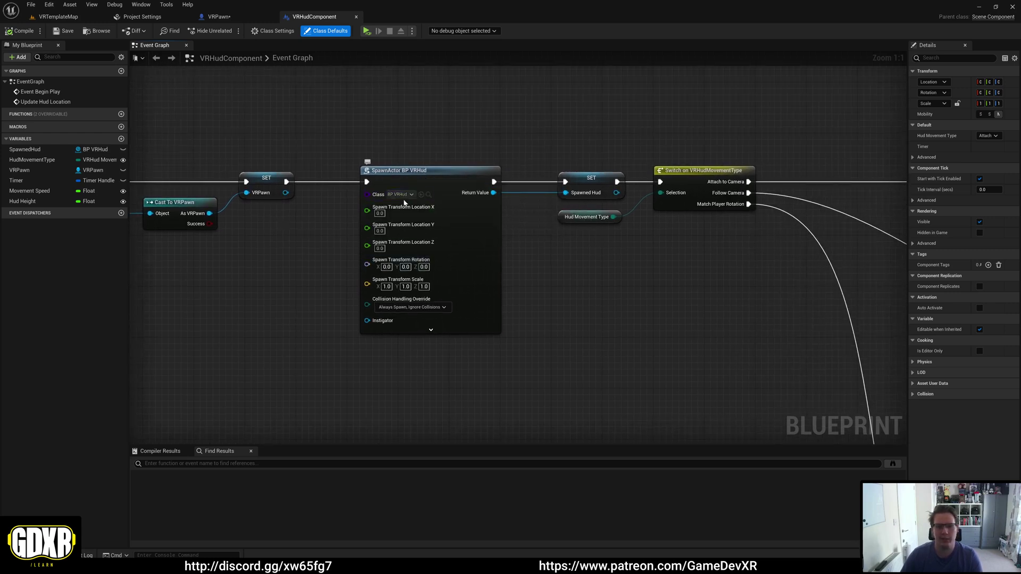
# - Open BP_VRHud, review its Widget component's Details, and compile it
pyautogui.click(428, 195)
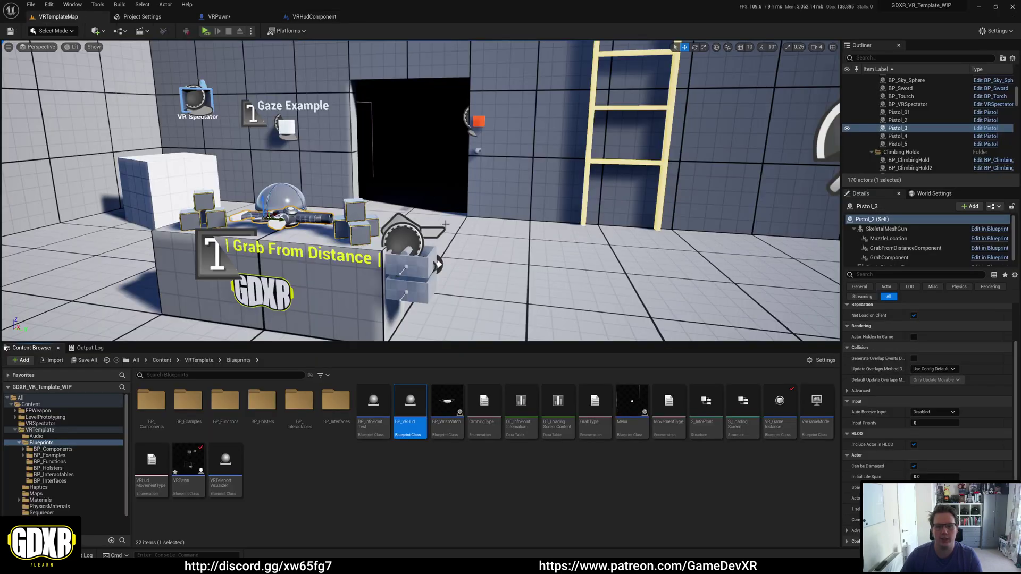
pyautogui.doubleClick(411, 428)
pyautogui.click(38, 89)
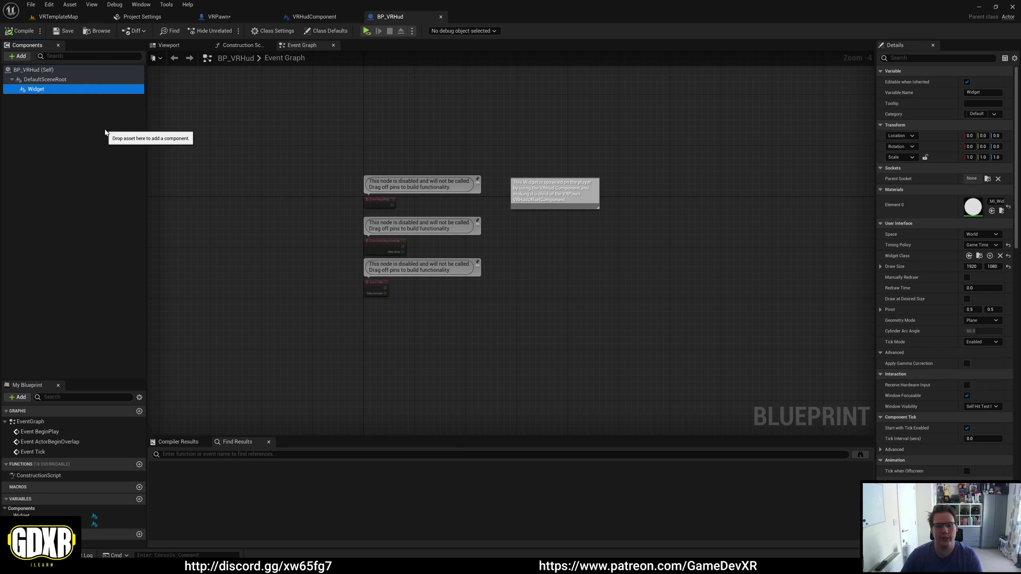
pyautogui.scroll(-15, 913, 336)
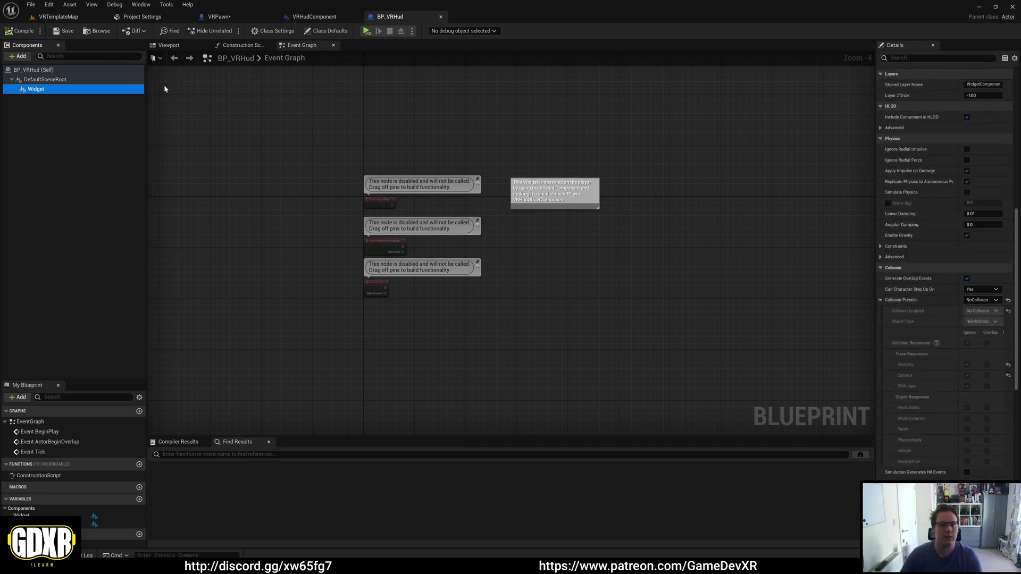
pyautogui.click(33, 35)
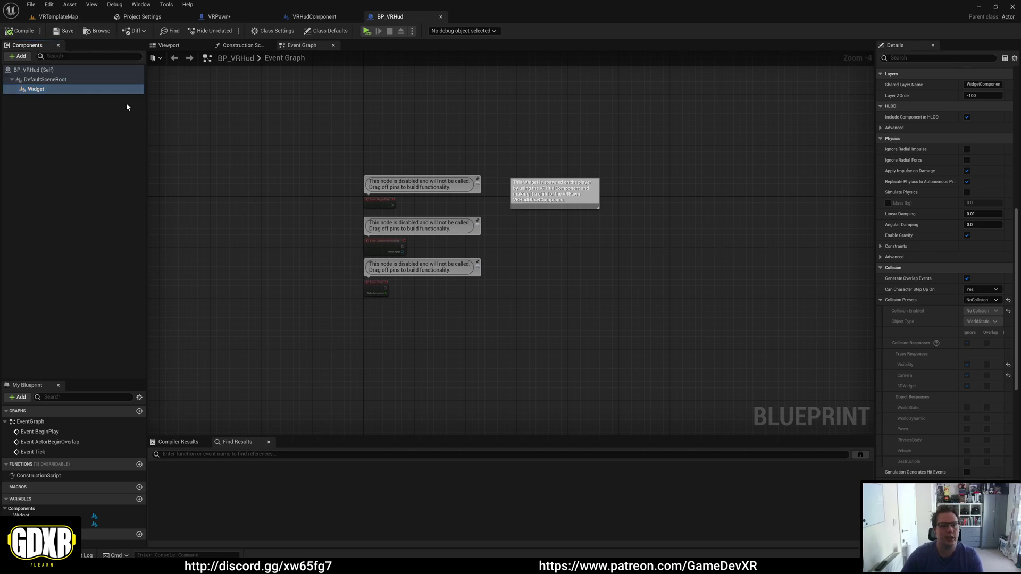
# - Widen the Details panel and locate the WB_VRHud widget class in the UMG folder
pyautogui.moveTo(147, 107); pyautogui.dragTo(96, 106)
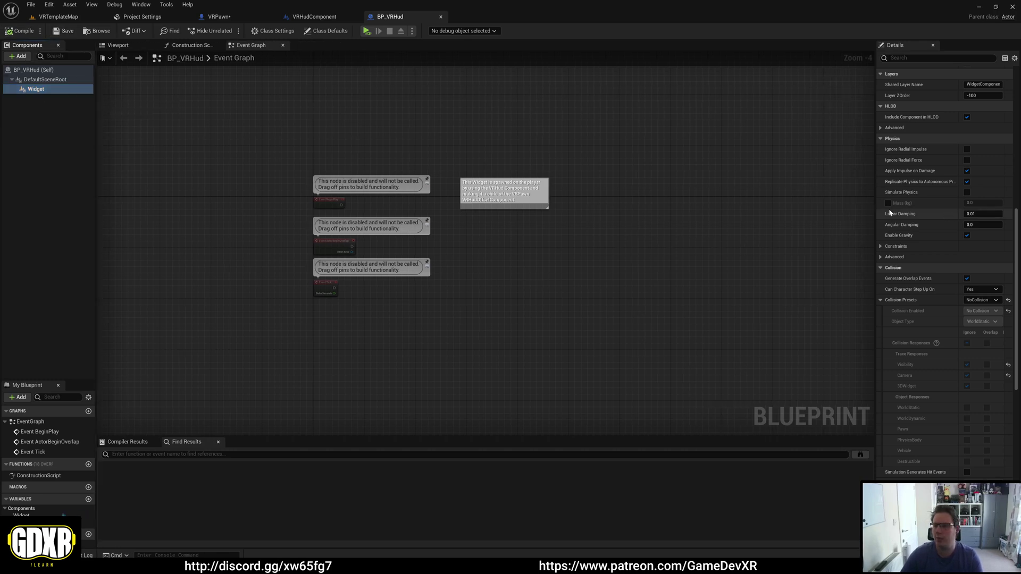
pyautogui.moveTo(873, 199); pyautogui.dragTo(661, 200)
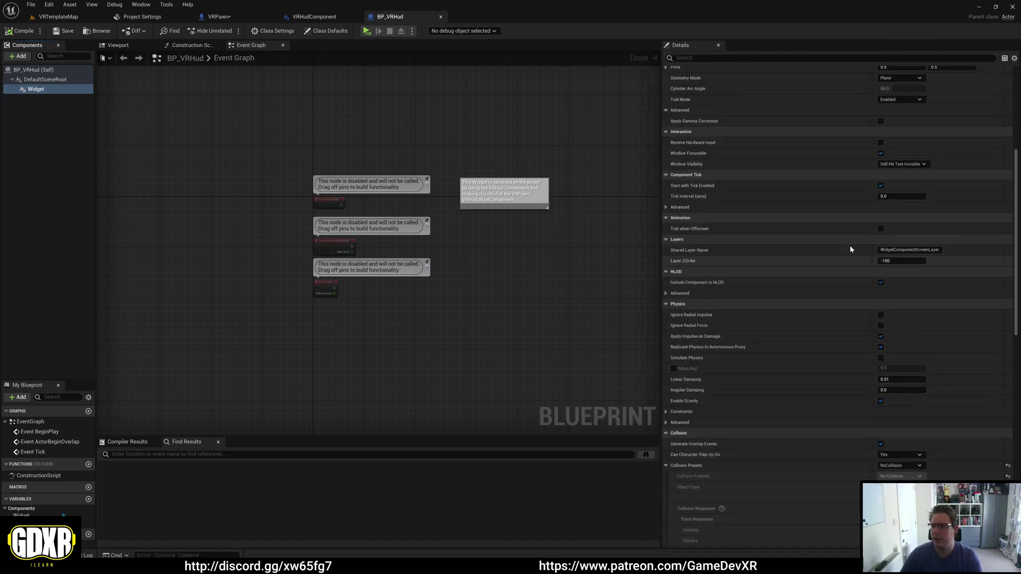
pyautogui.scroll(5, 850, 246)
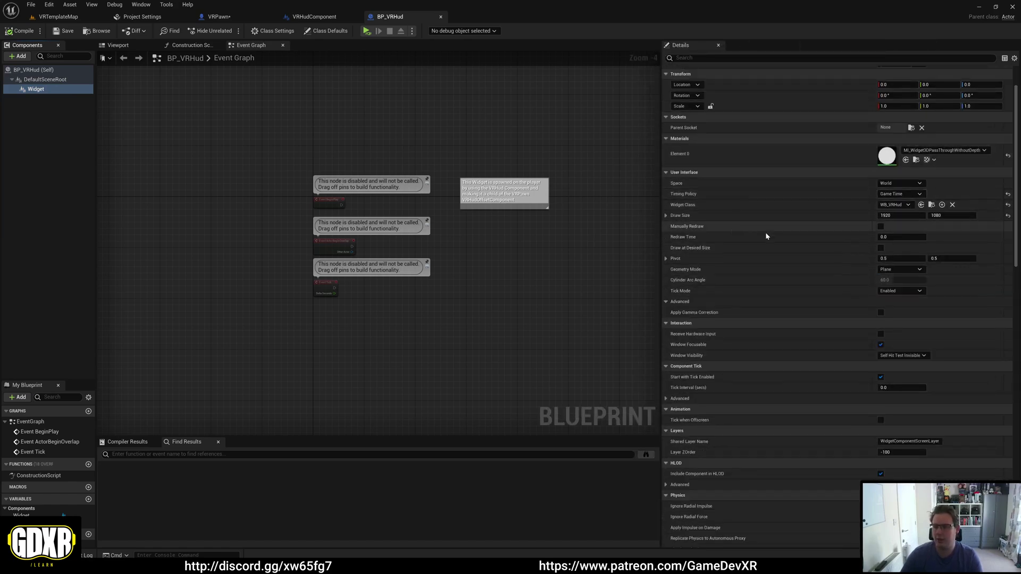
pyautogui.click(921, 205)
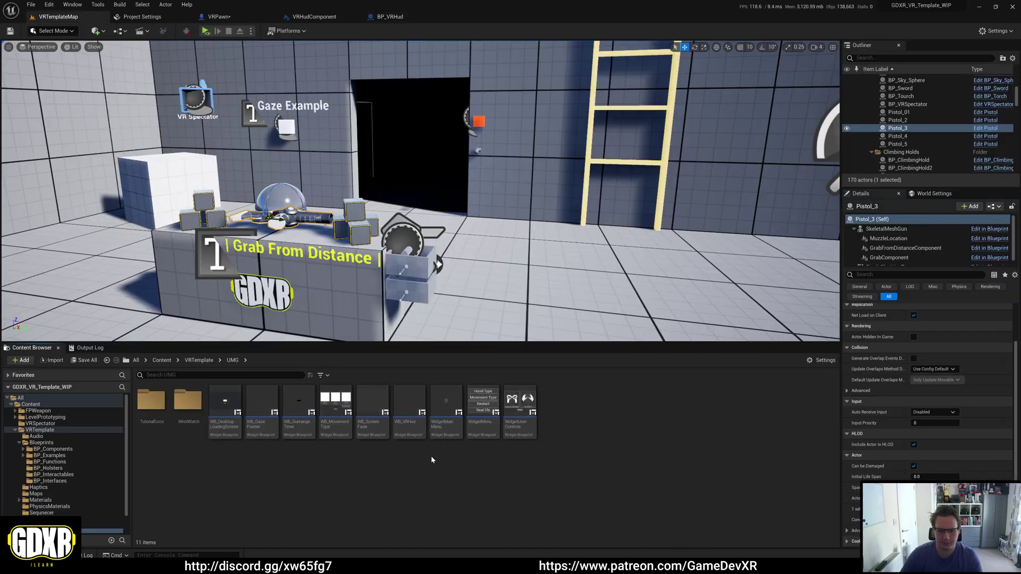
# - Open WB_VRHud, inspect its WB_DesktopLoadingScreen element, then return via BP_VRHud to VRPawn
pyautogui.doubleClick(409, 406)
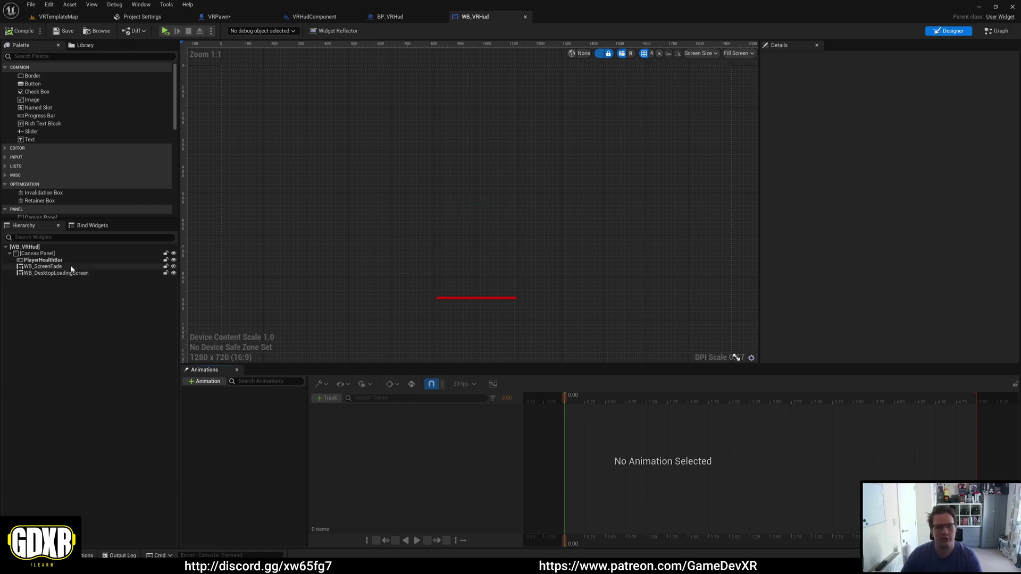
pyautogui.click(68, 273)
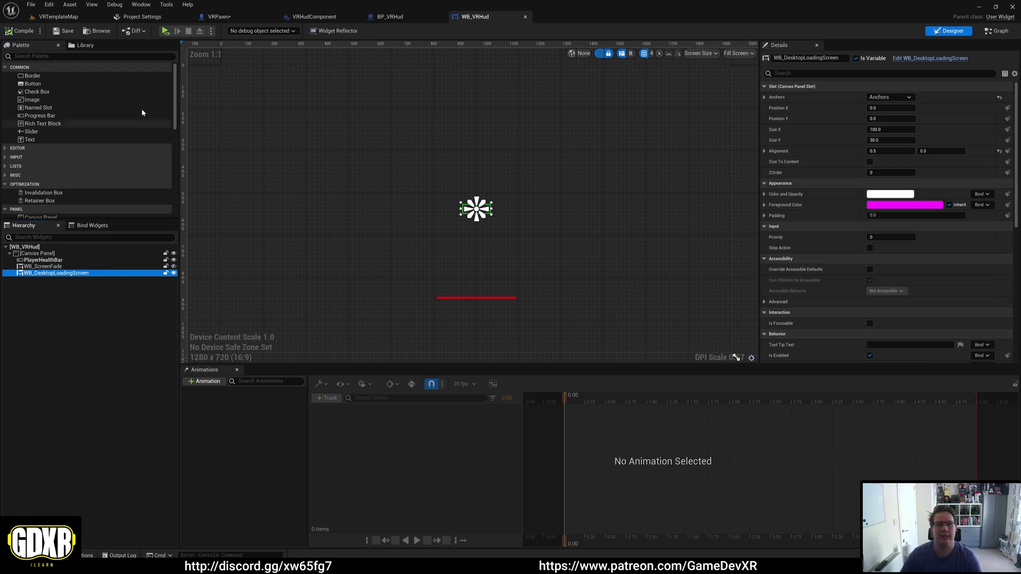
pyautogui.click(58, 33)
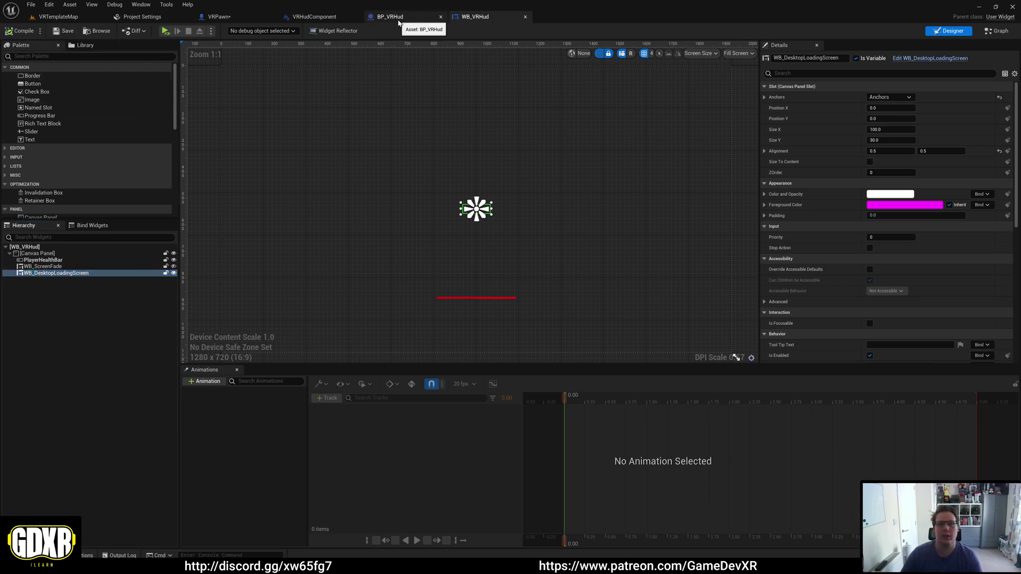
pyautogui.click(391, 17)
pyautogui.click(247, 19)
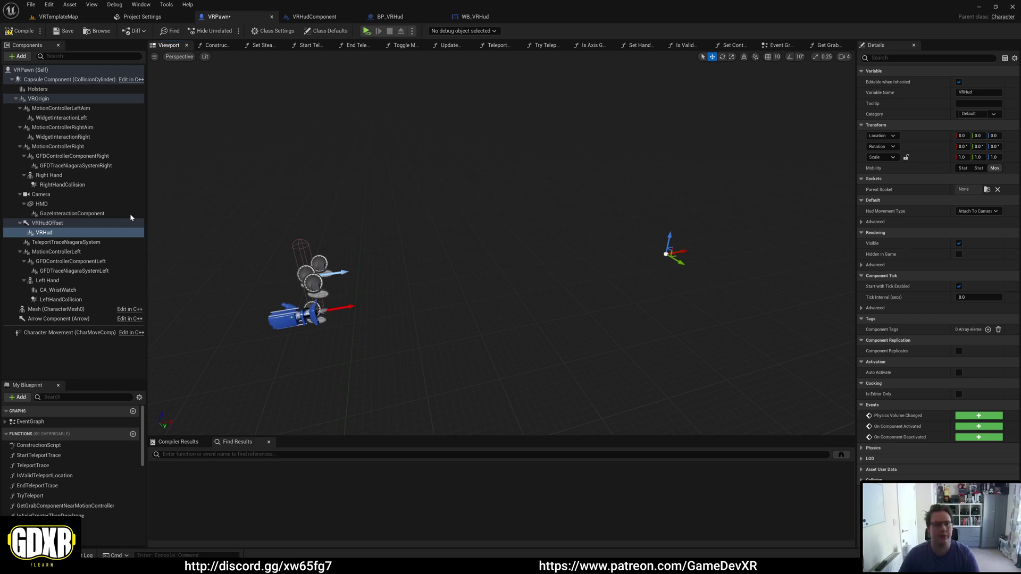
# - Expand VRHud's advanced settings, set Hud Movement Type to Follow Camera, and confirm Movement Speed 2.0
pyautogui.click(58, 223)
pyautogui.click(53, 232)
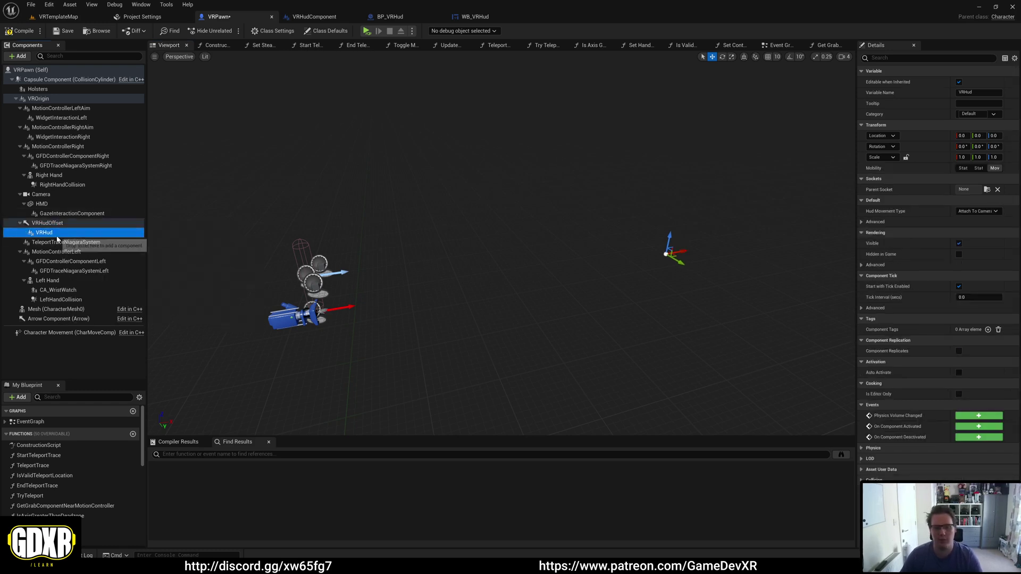
pyautogui.click(860, 222)
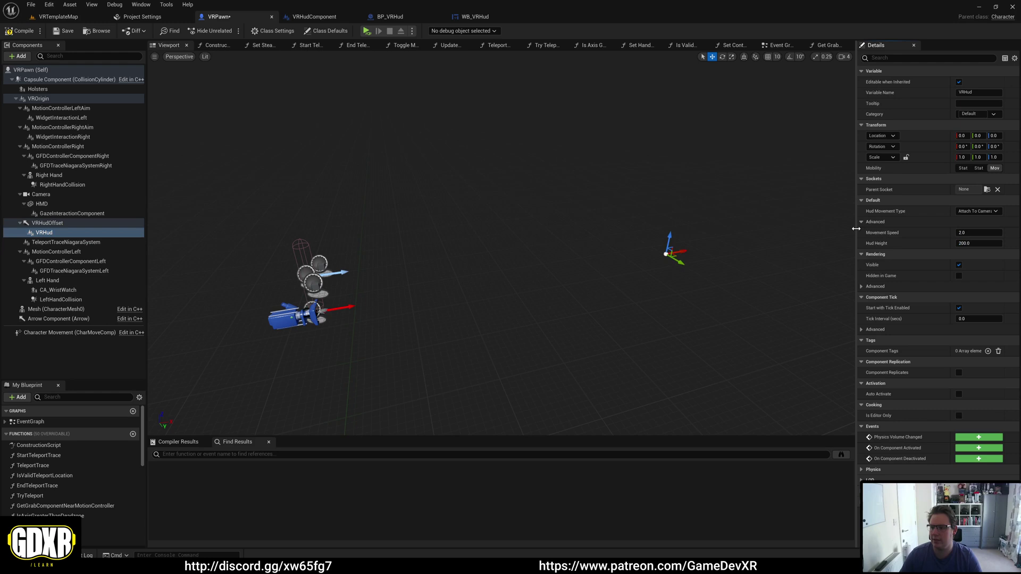
pyautogui.moveTo(856, 230); pyautogui.dragTo(760, 230)
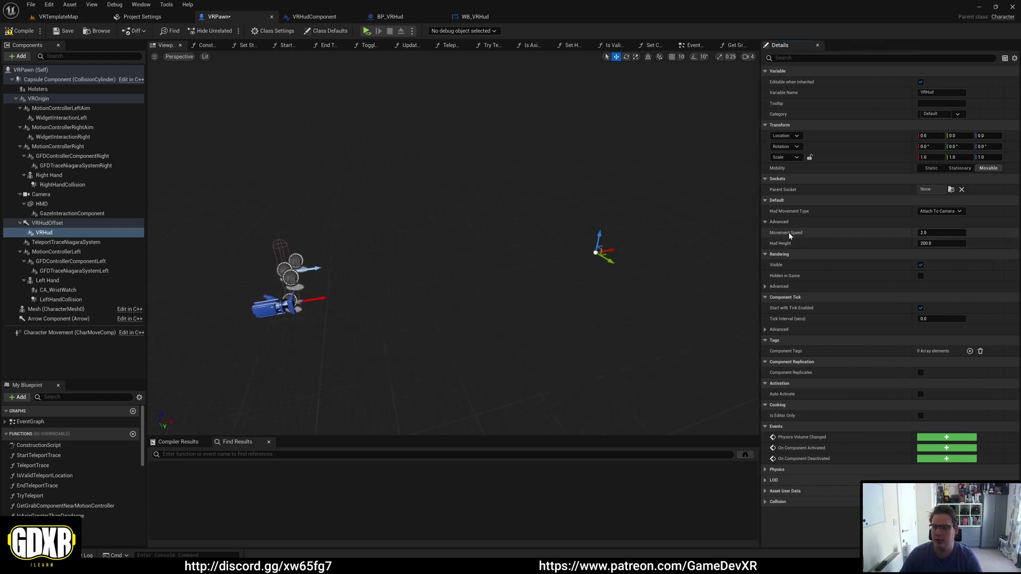
pyautogui.click(936, 212)
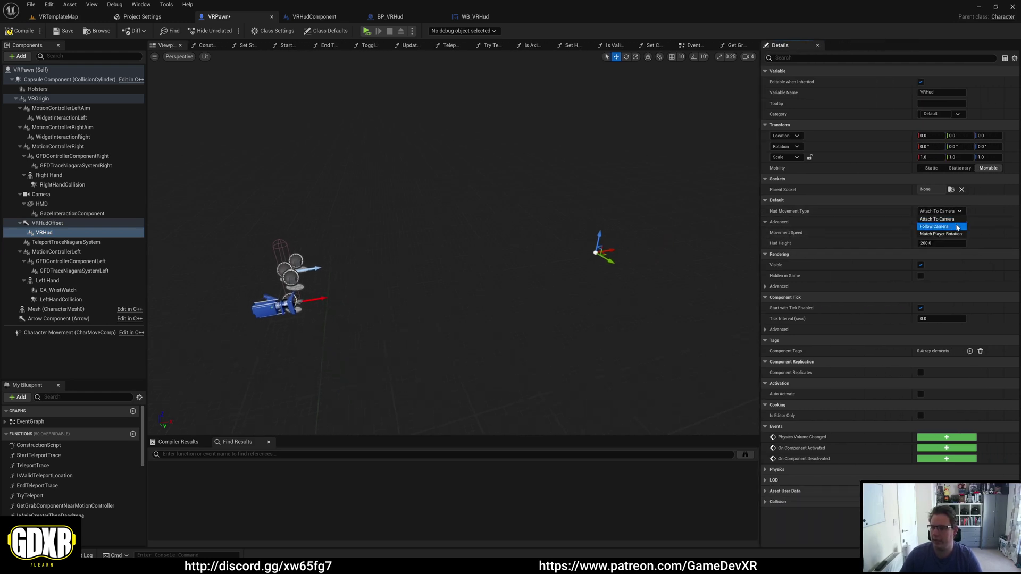
pyautogui.click(939, 228)
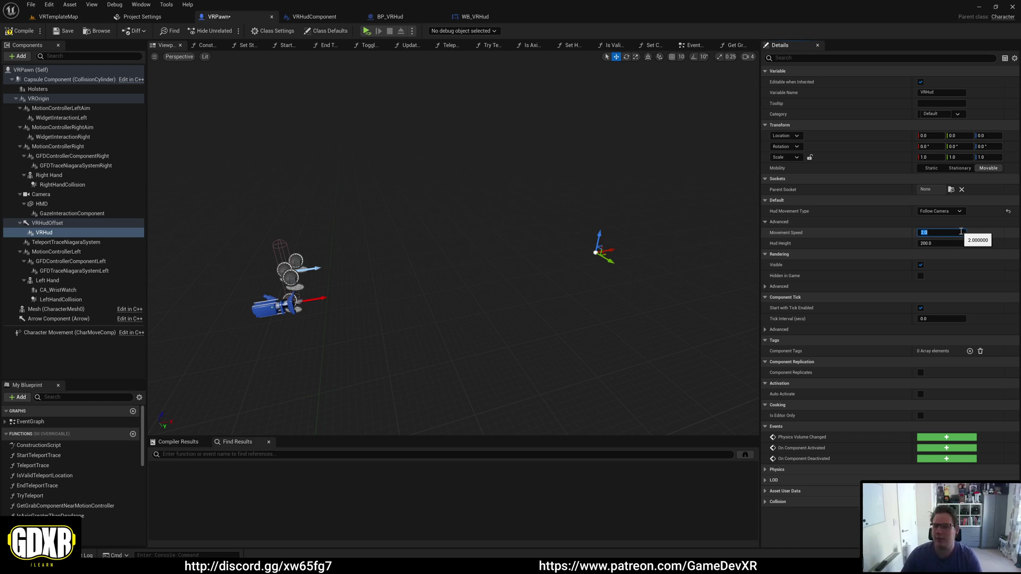
pyautogui.press('Return')
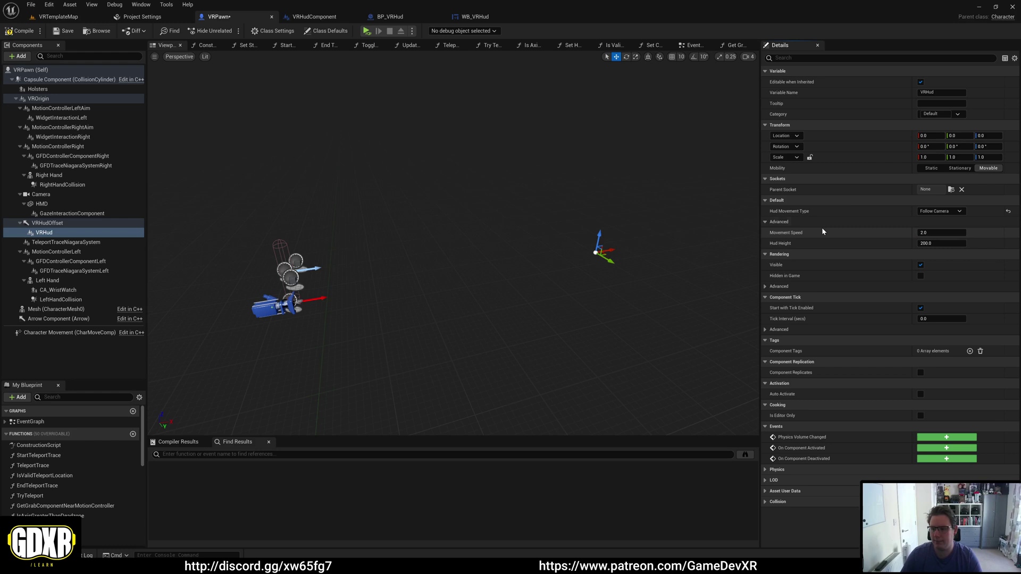
# - Switch VRHud's Hud Movement Type to Match Player Rotation and confirm Hud Height reads 200.0
pyautogui.click(948, 211)
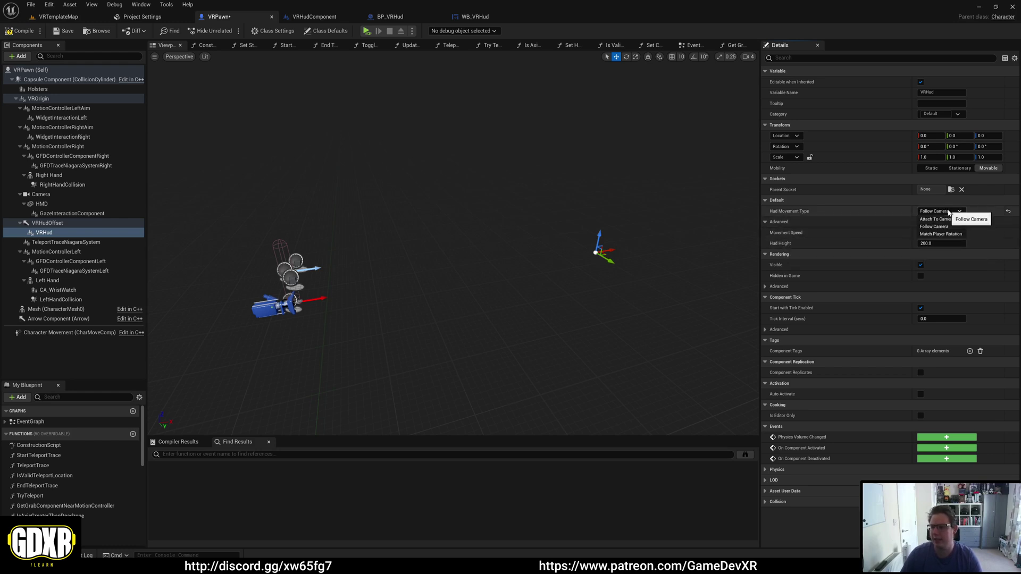
pyautogui.click(940, 234)
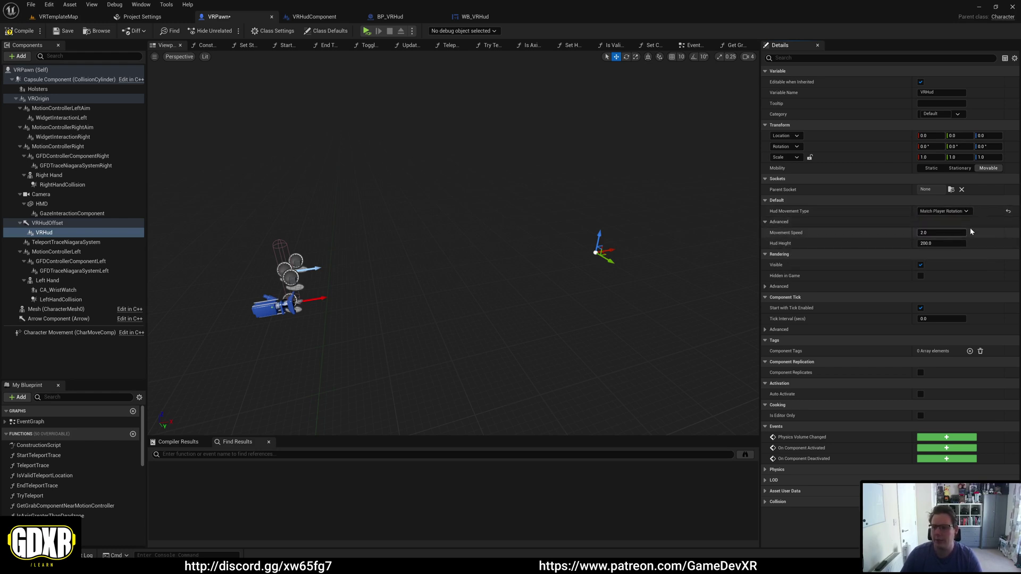
pyautogui.click(939, 244)
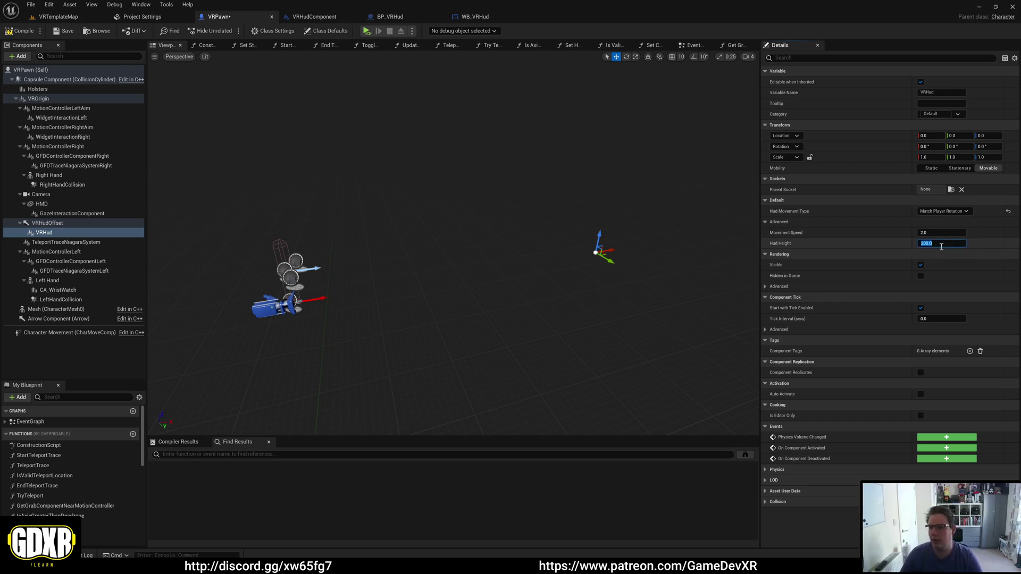